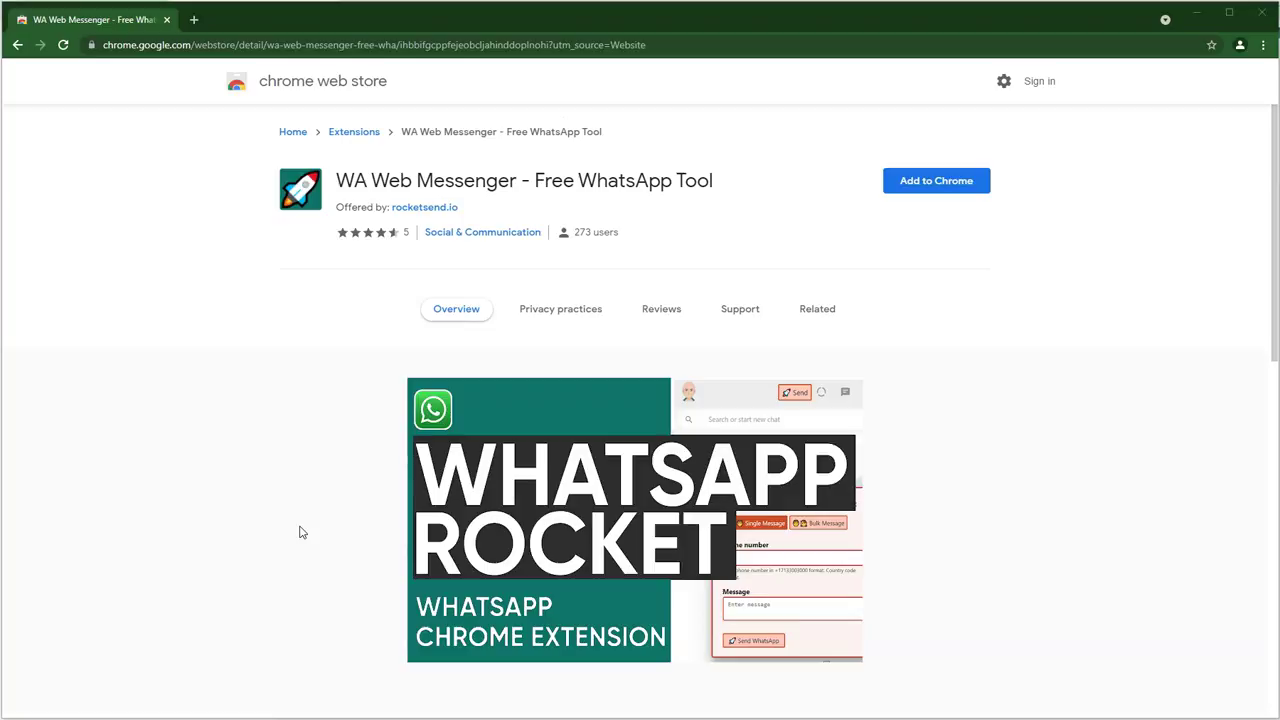
- Install the WA Web Messenger - Free WhatsApp Tool extension from its web store page
left_click(312, 524)
left_click(895, 190)
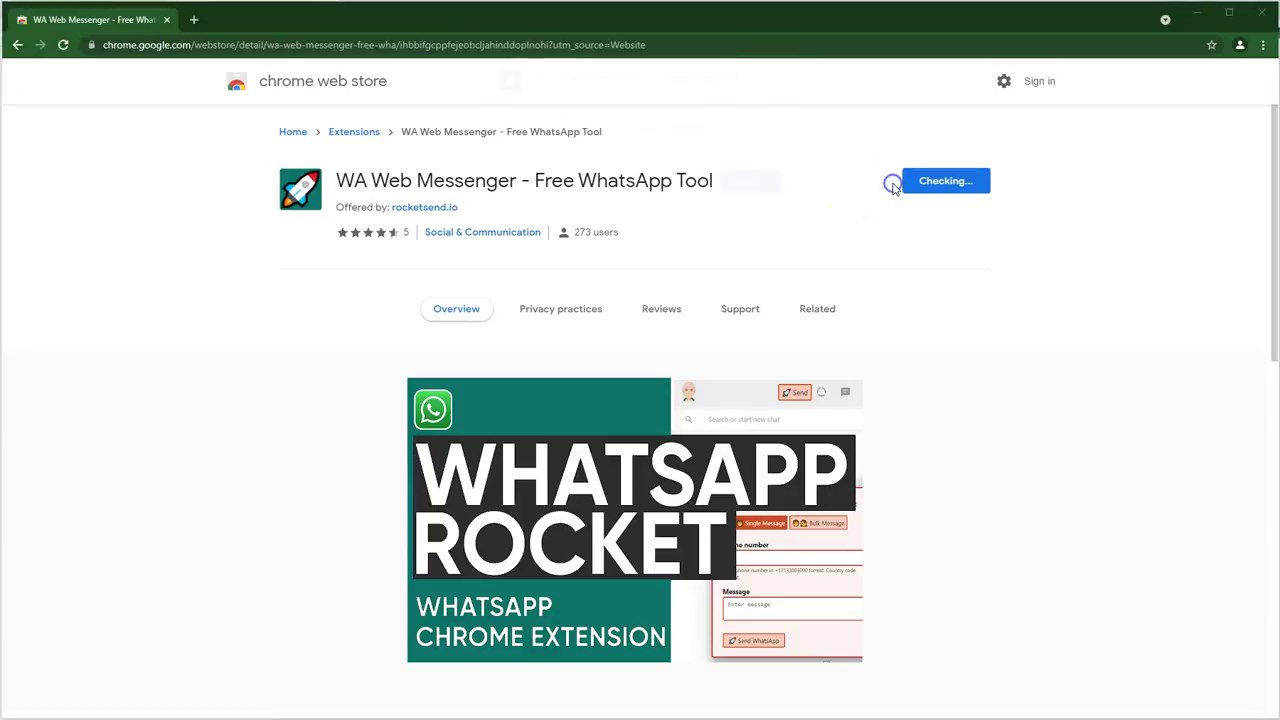
left_click(676, 187)
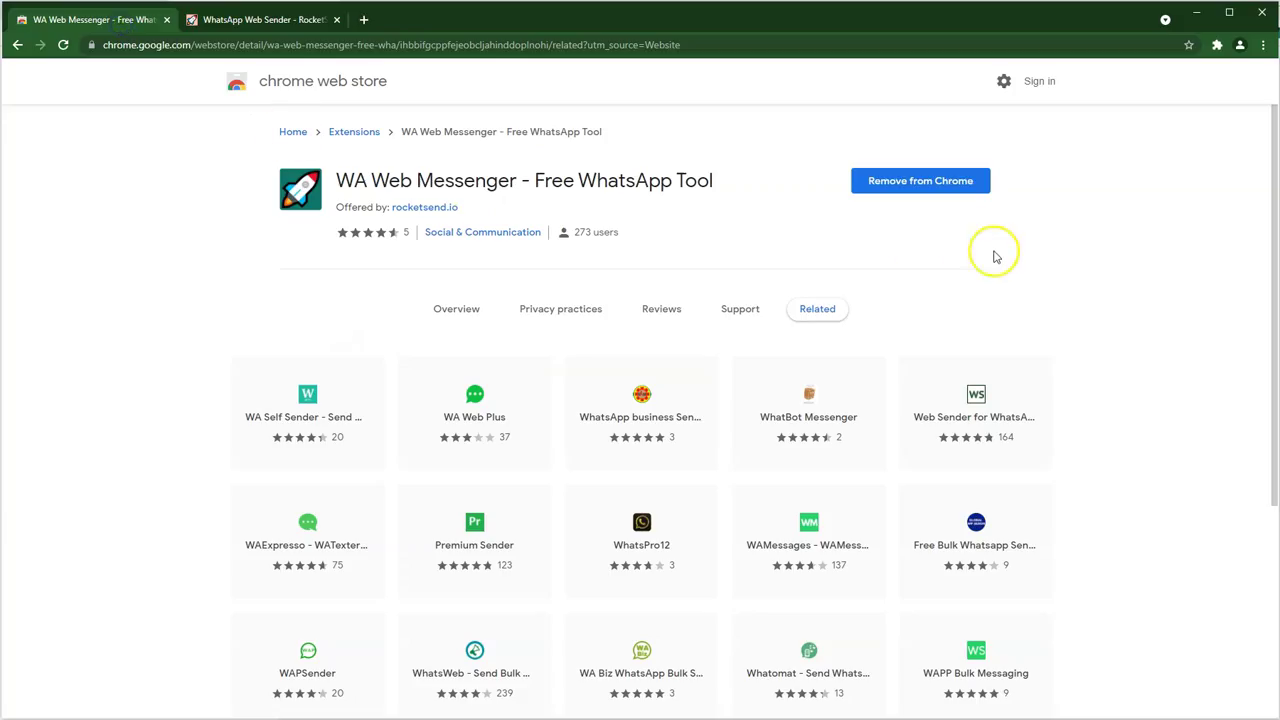
- Pin the WA Web Messenger extension to the browser toolbar and dismiss the extensions list
left_click(1217, 45)
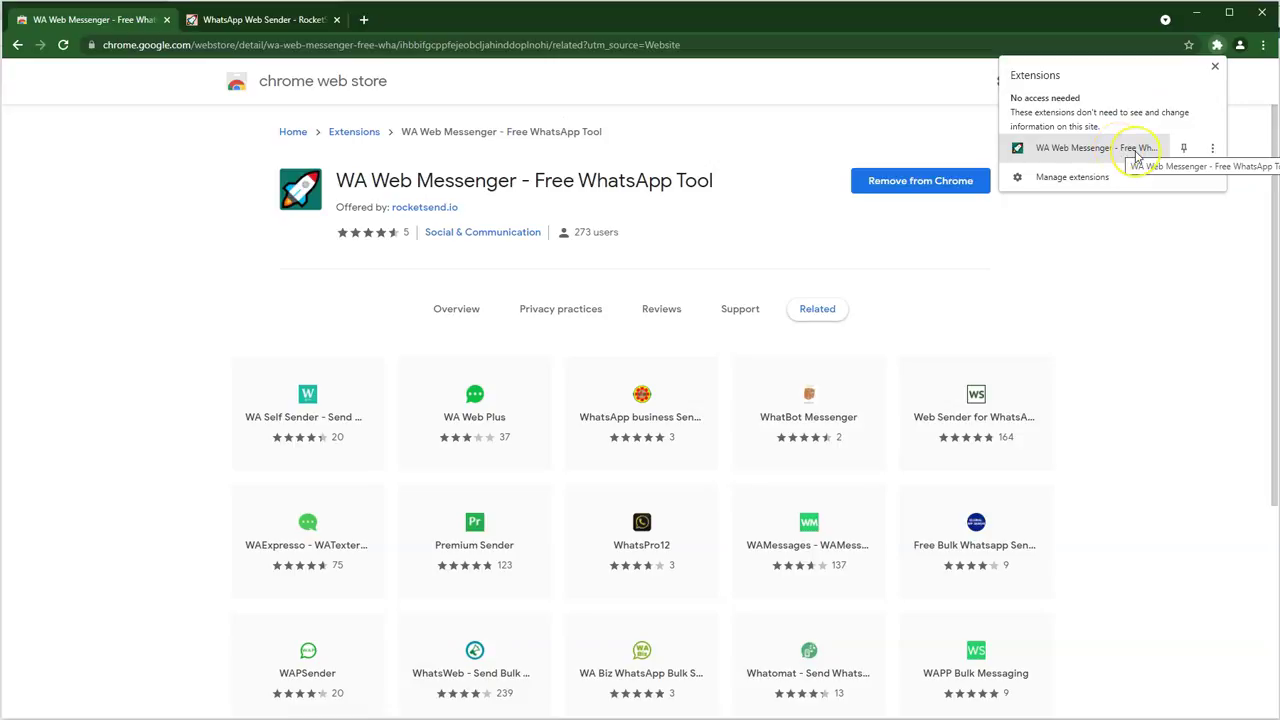
left_click(1184, 149)
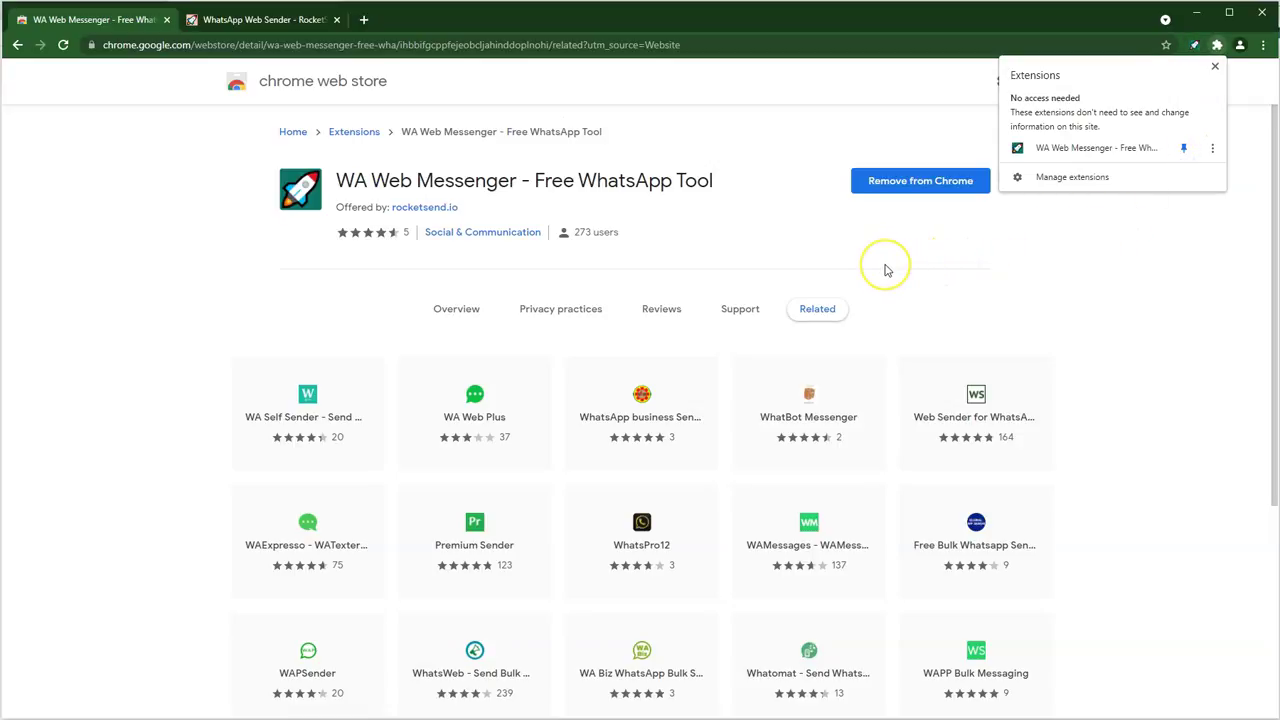
left_click(772, 257)
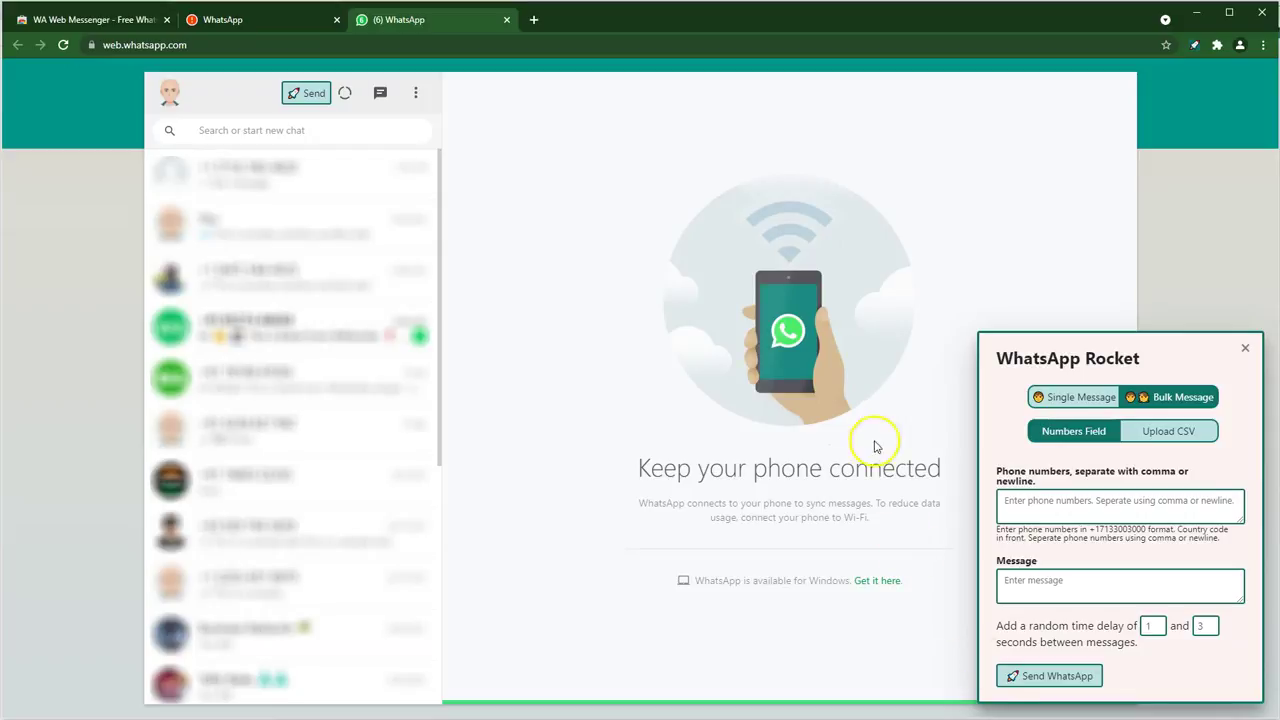
- Close and reopen the WhatsApp Rocket panel, and view its Single Message form with the phone number field
left_click(1246, 347)
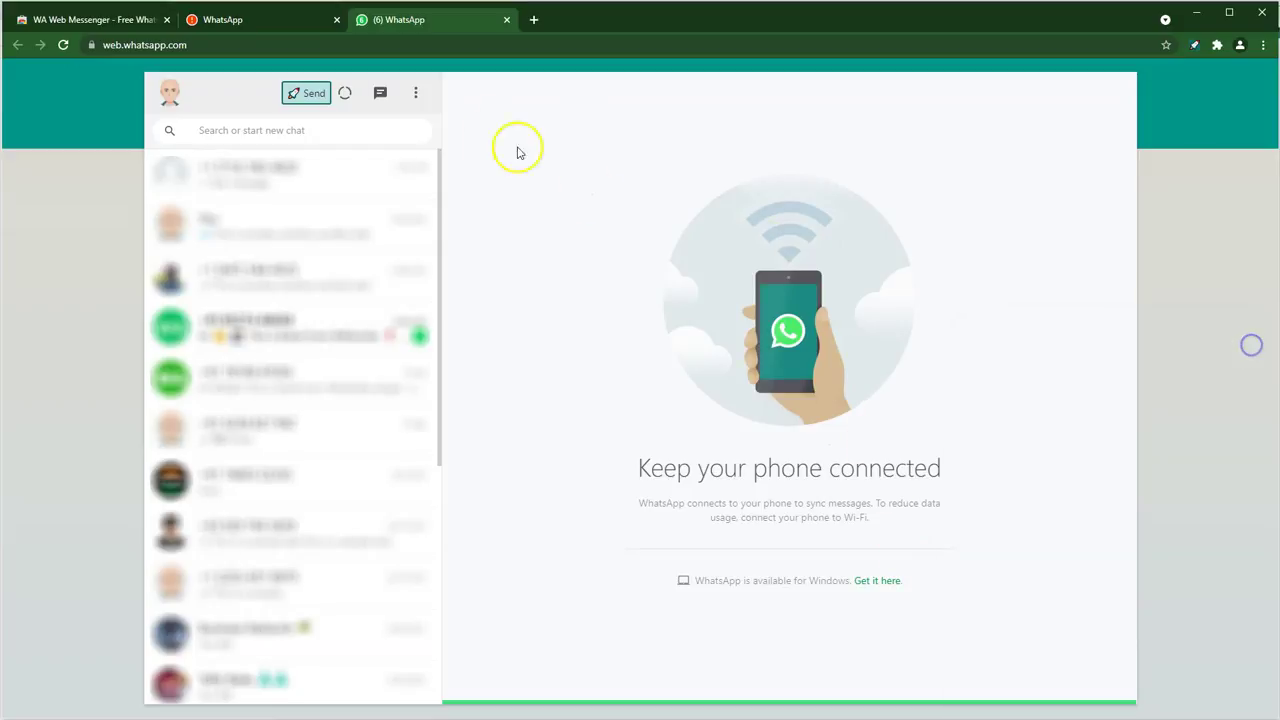
left_click(304, 99)
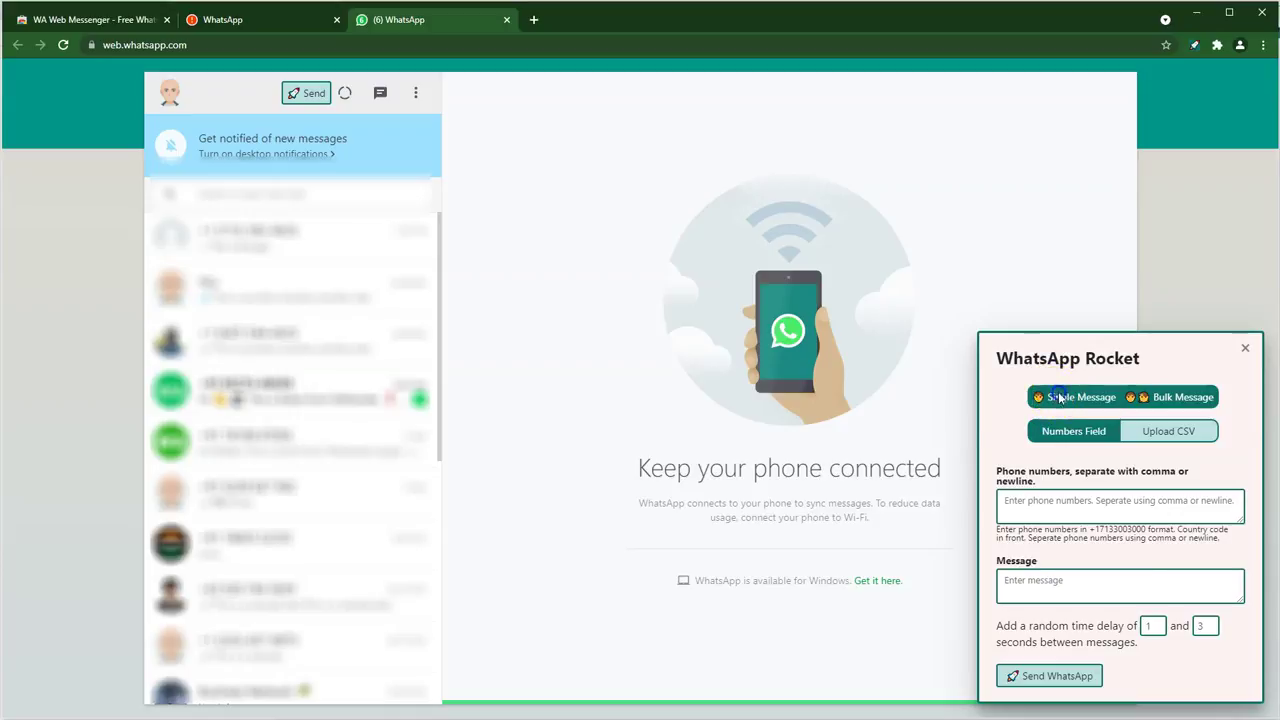
left_click(1059, 399)
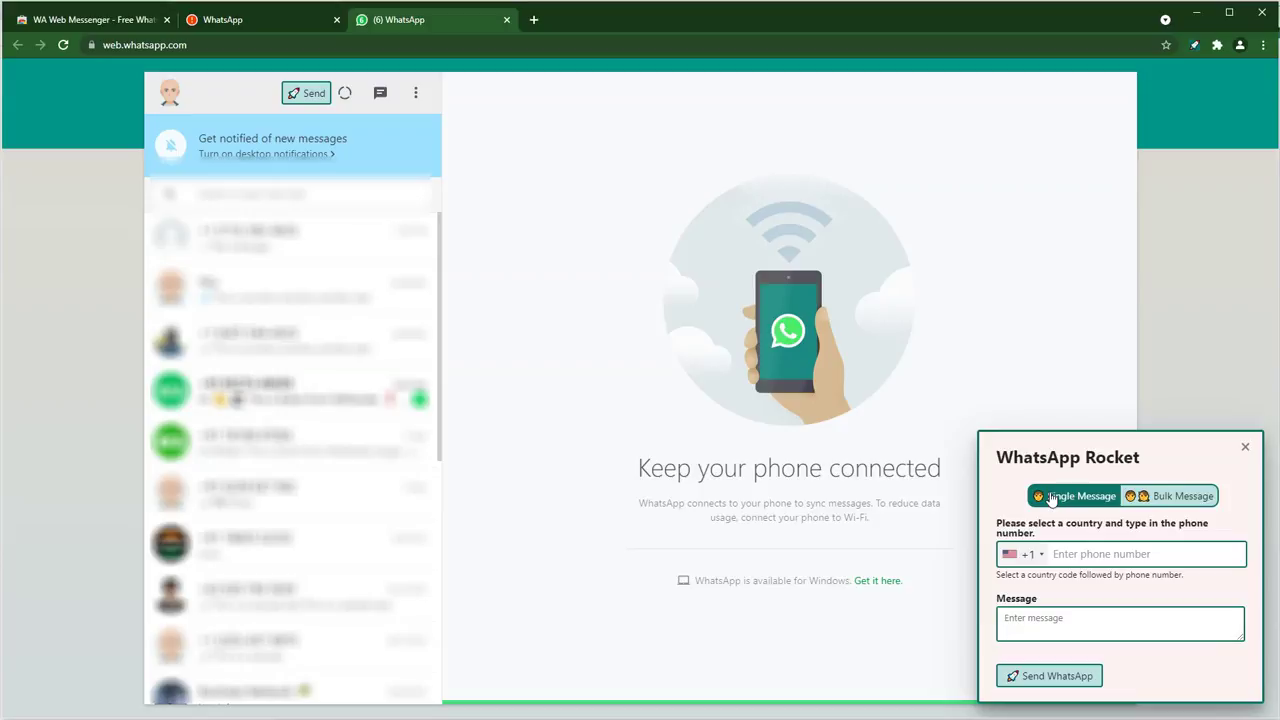
left_click(1078, 556)
left_click(1078, 556)
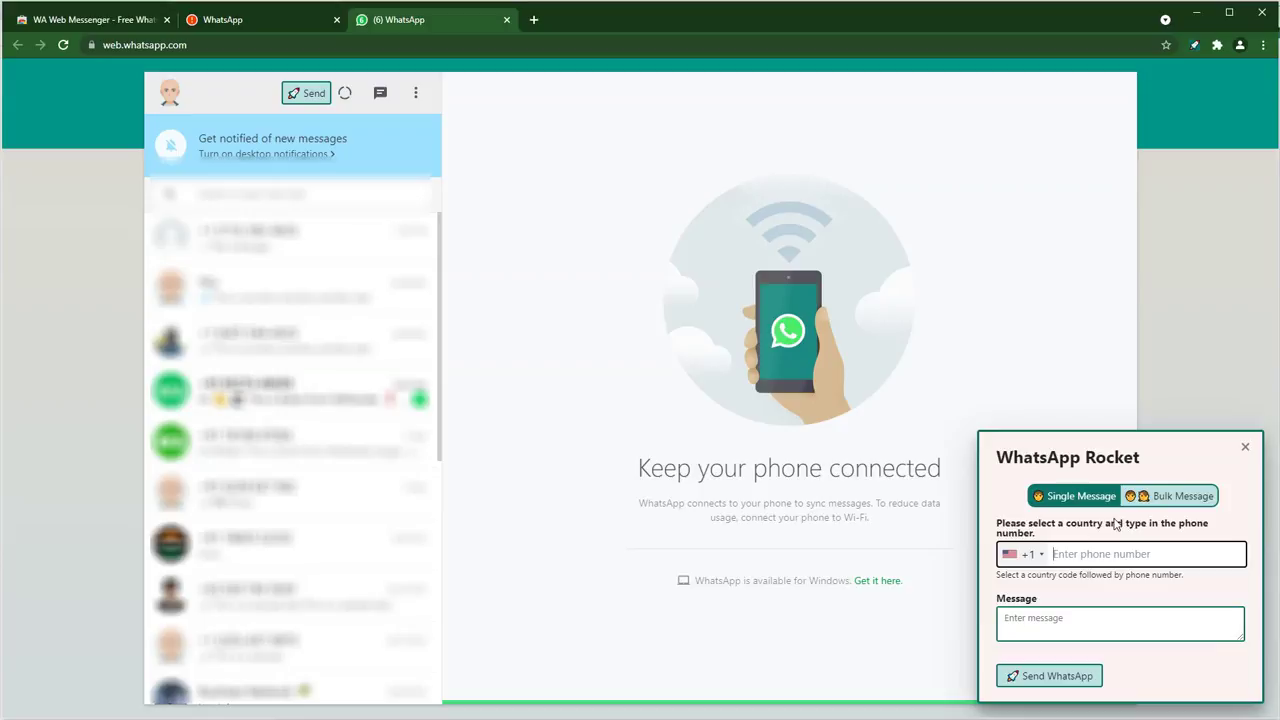
- Switch WhatsApp Rocket to Bulk Message mode and go through the Numbers Field and Upload CSV options
left_click(1155, 495)
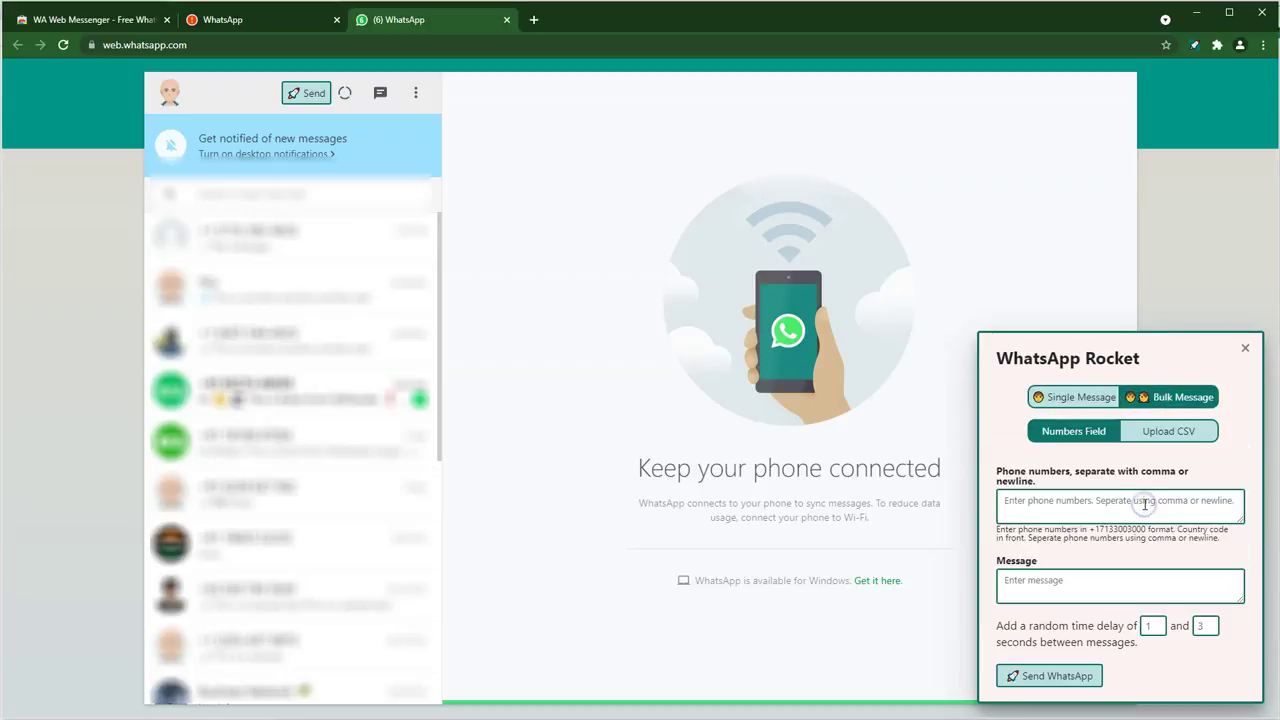
left_click(1140, 399)
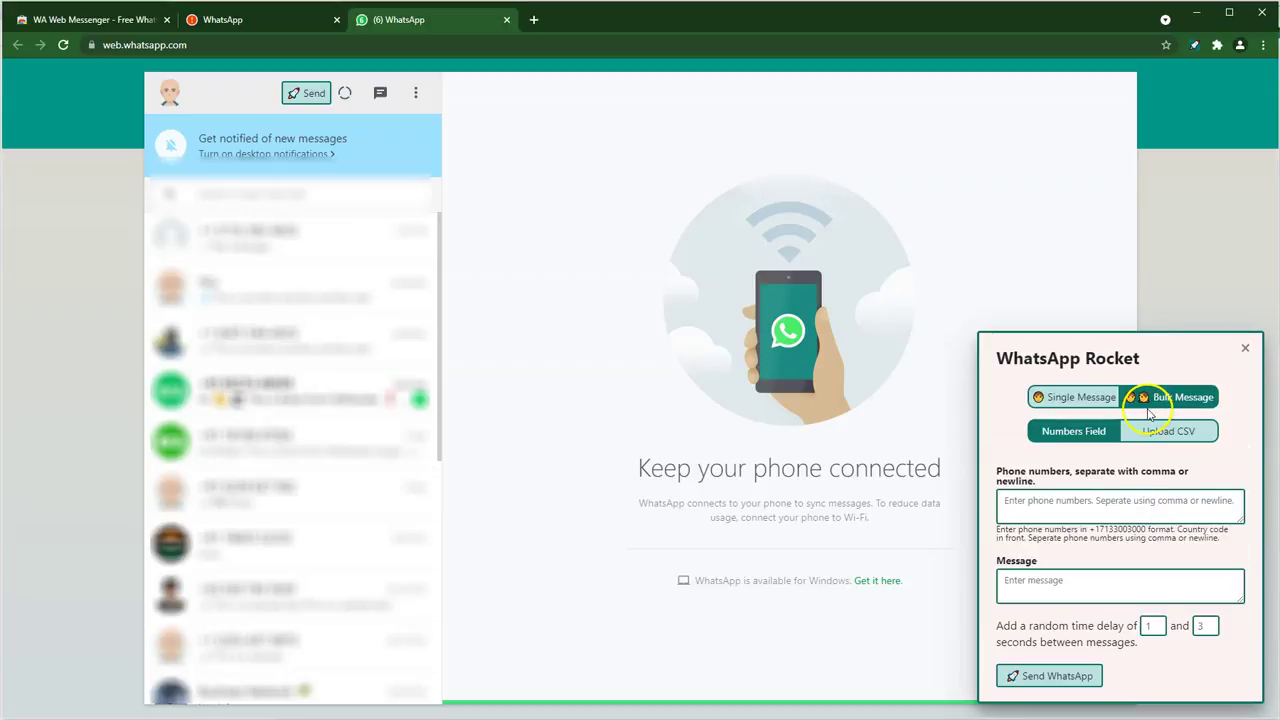
left_click(1093, 435)
left_click(1148, 434)
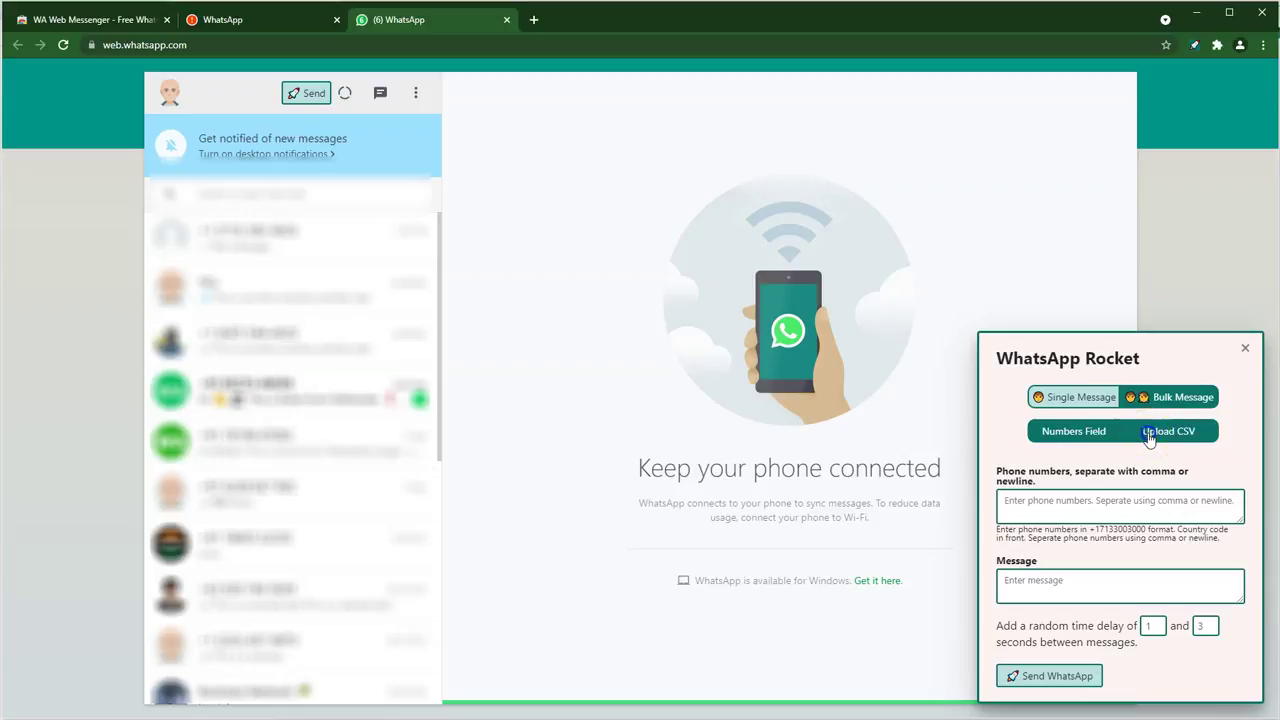
left_click(1080, 450)
left_click(1047, 523)
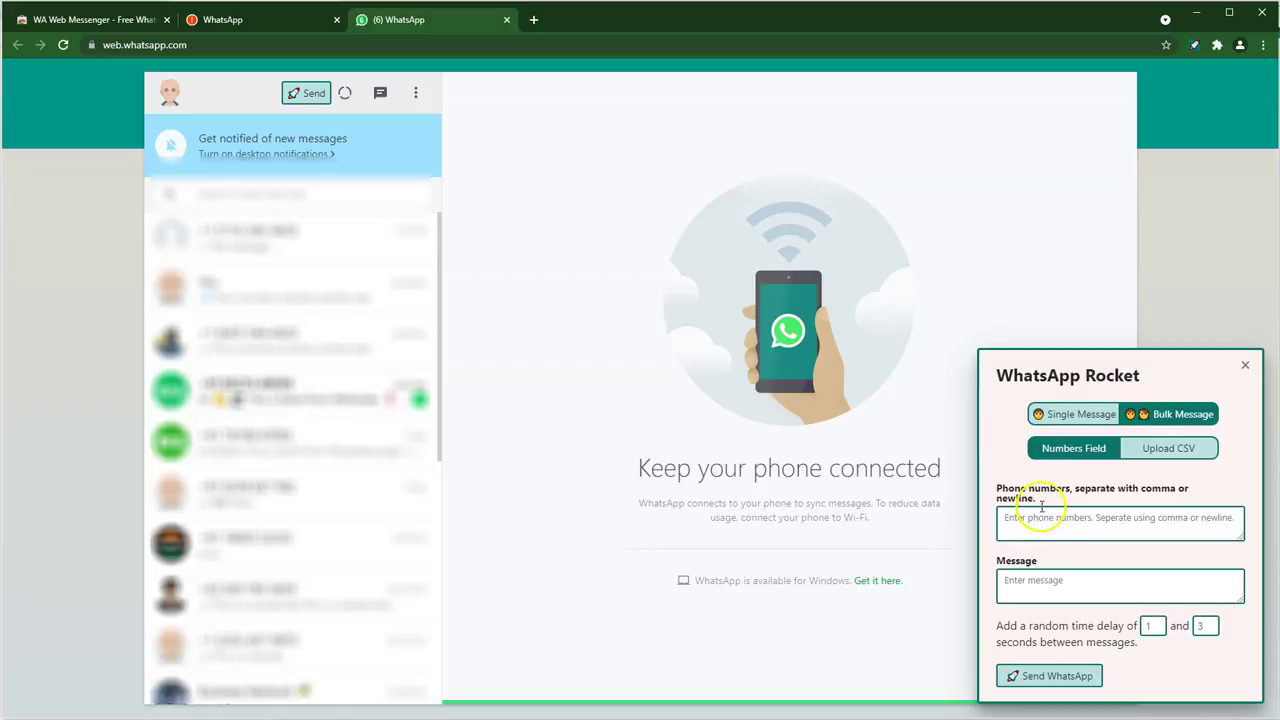
left_click(1027, 517)
left_click(1035, 579)
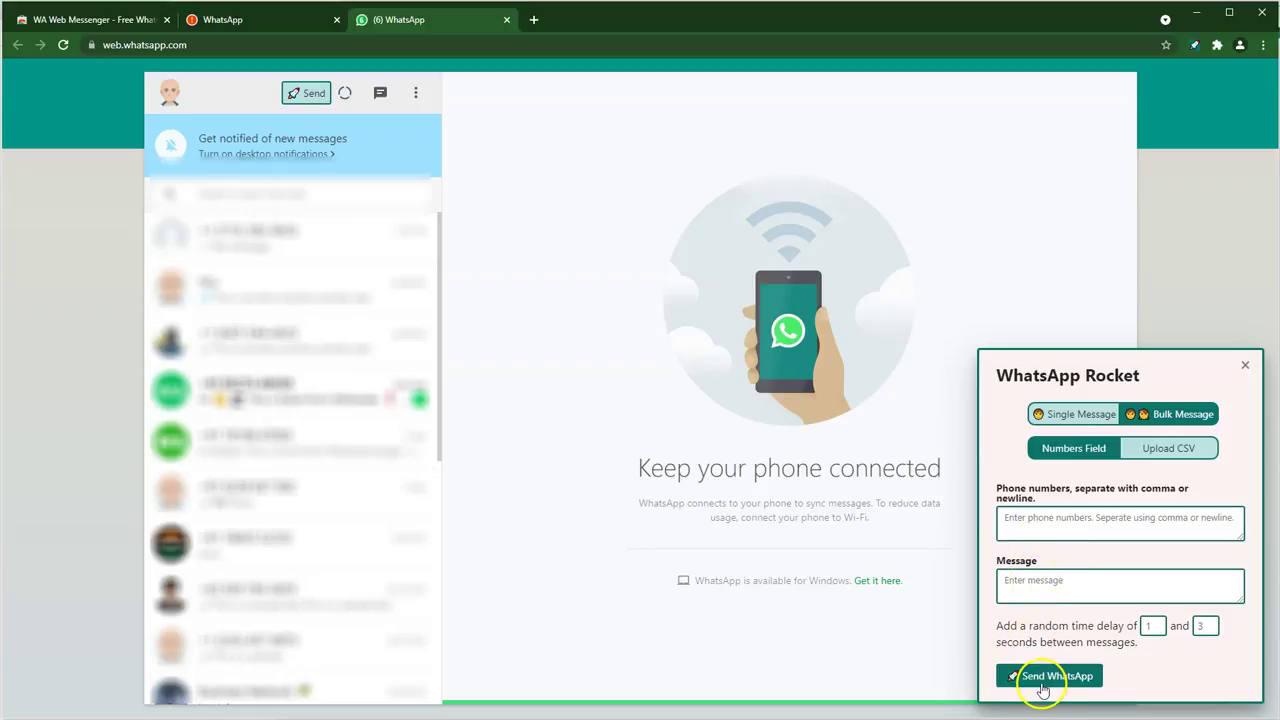
- Load the recipients for the bulk message from the CSV file sample-demo.csv
left_click(1174, 454)
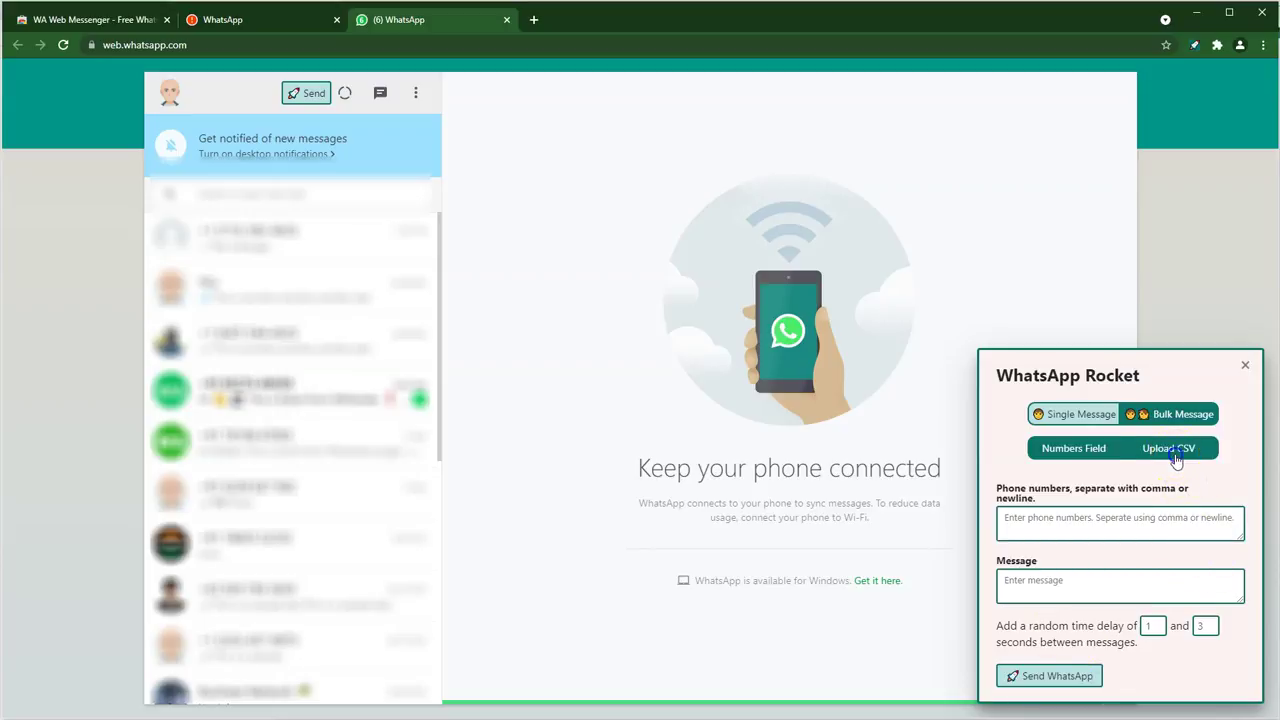
left_click(1036, 492)
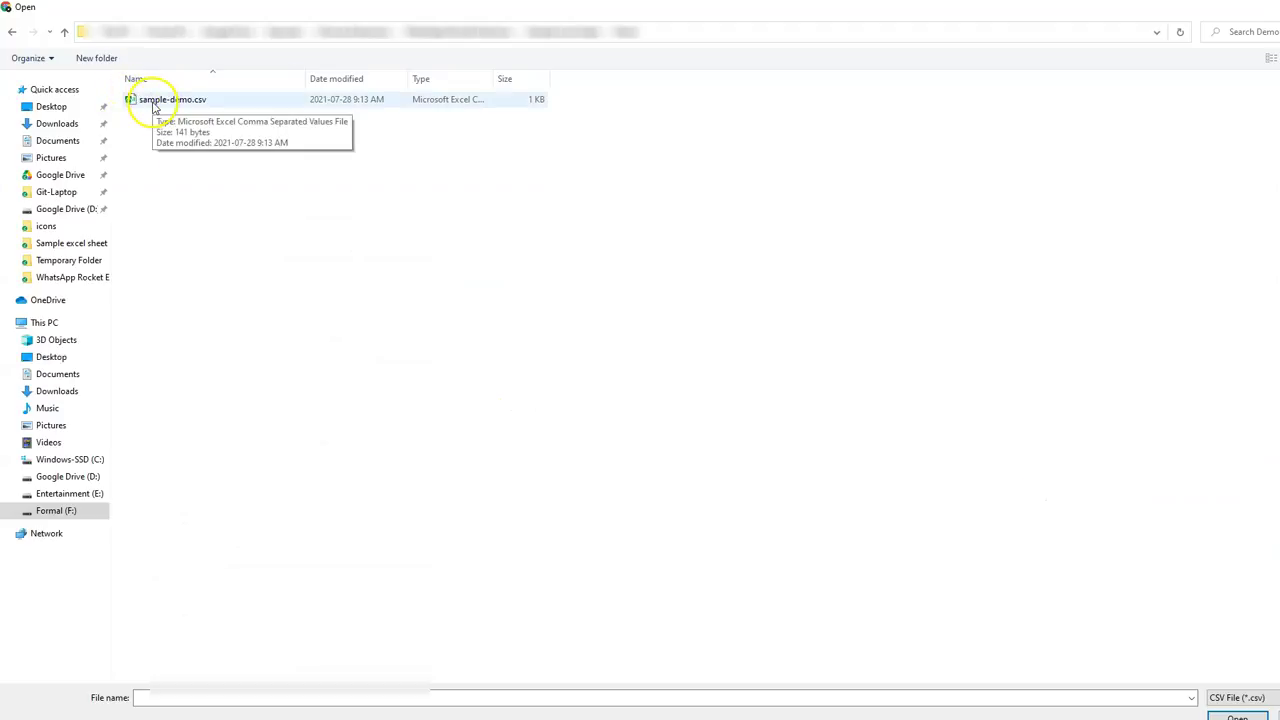
double_click(153, 100)
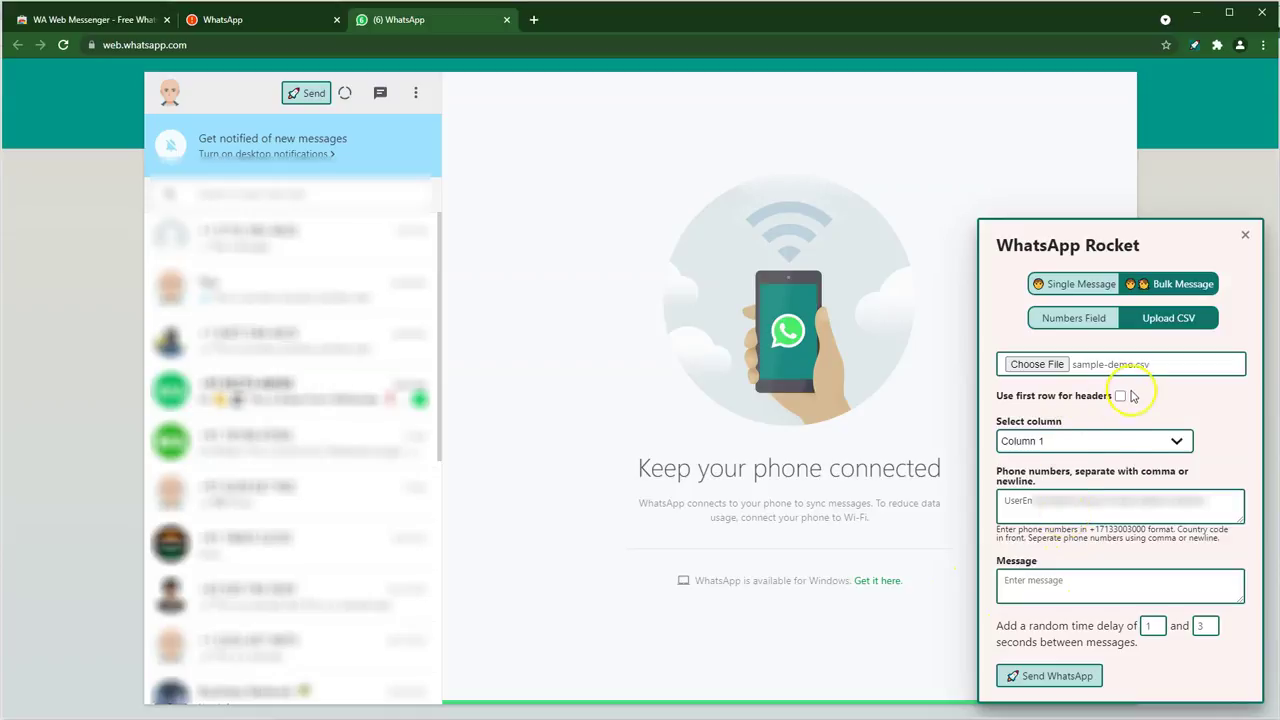
- Take the phone numbers from Column 2 with the first row used for headers, and close the WhatsApp Rocket panel
left_click(1134, 444)
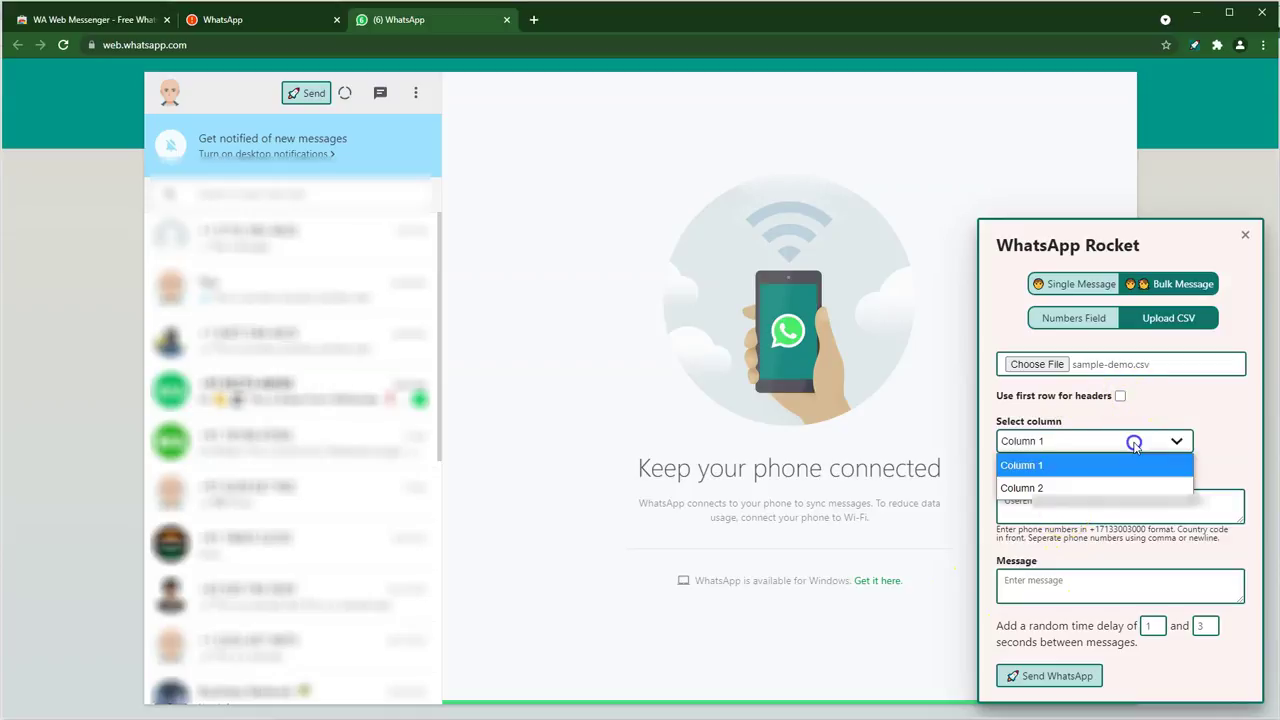
left_click(1099, 483)
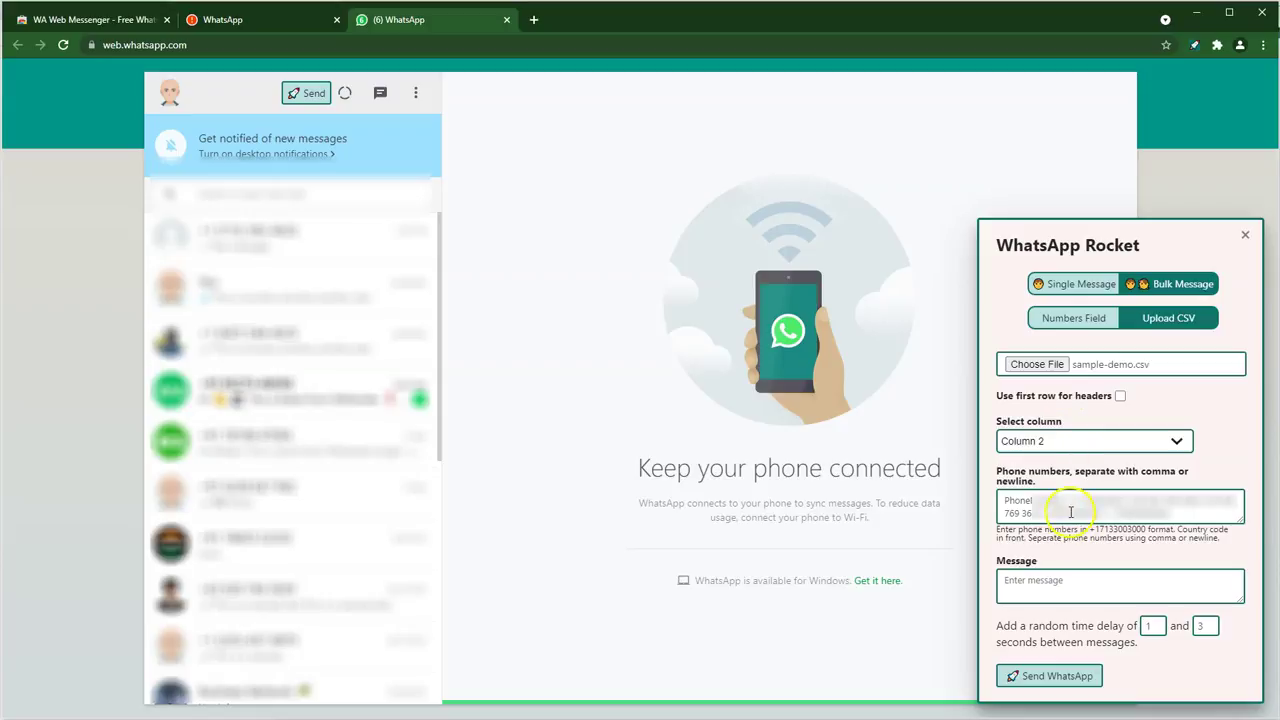
left_click(1121, 397)
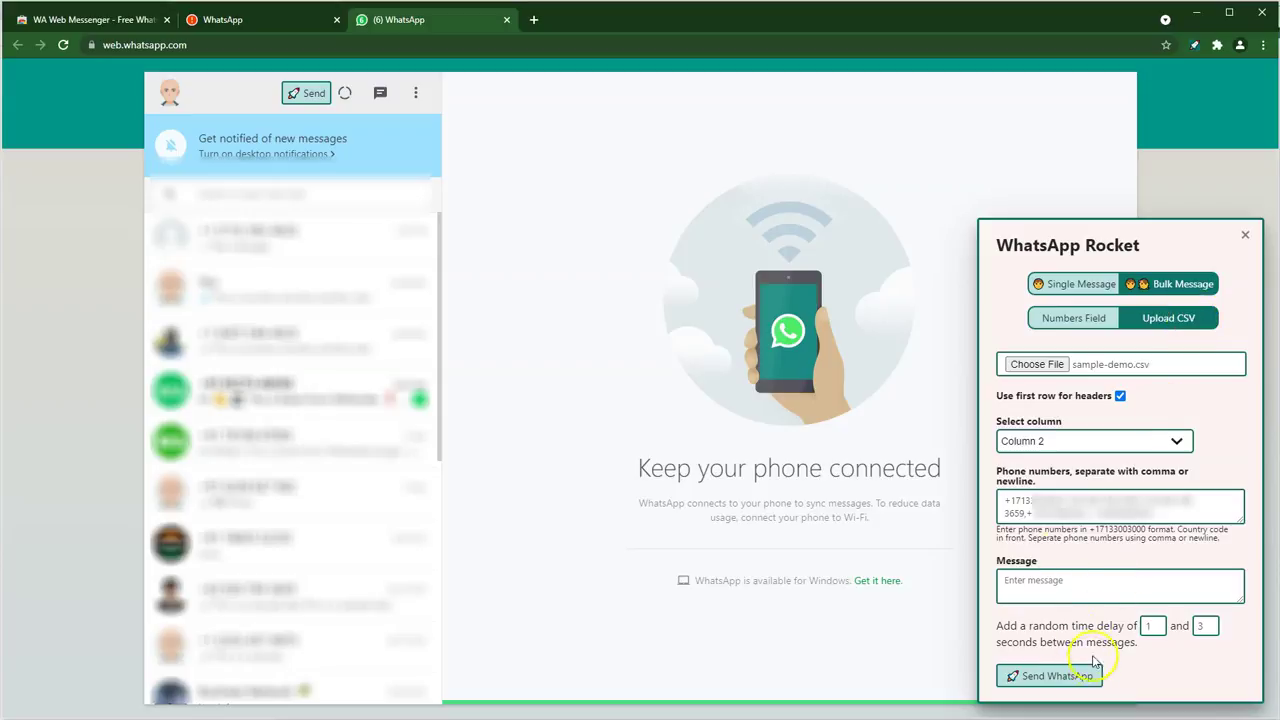
left_click(1151, 624)
left_click(1246, 237)
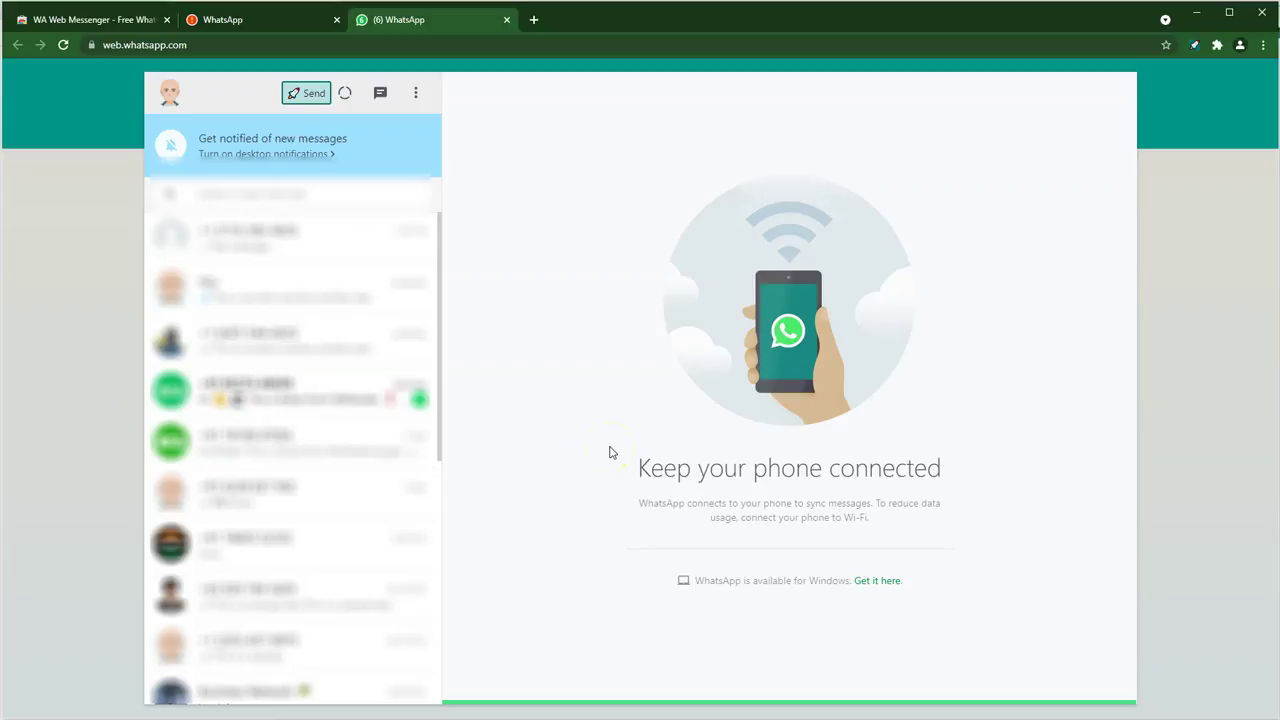
- Open the first chat and insert the frequent messages "Can I get back to you soon?" and "You are welcome." into the draft
left_click(335, 252)
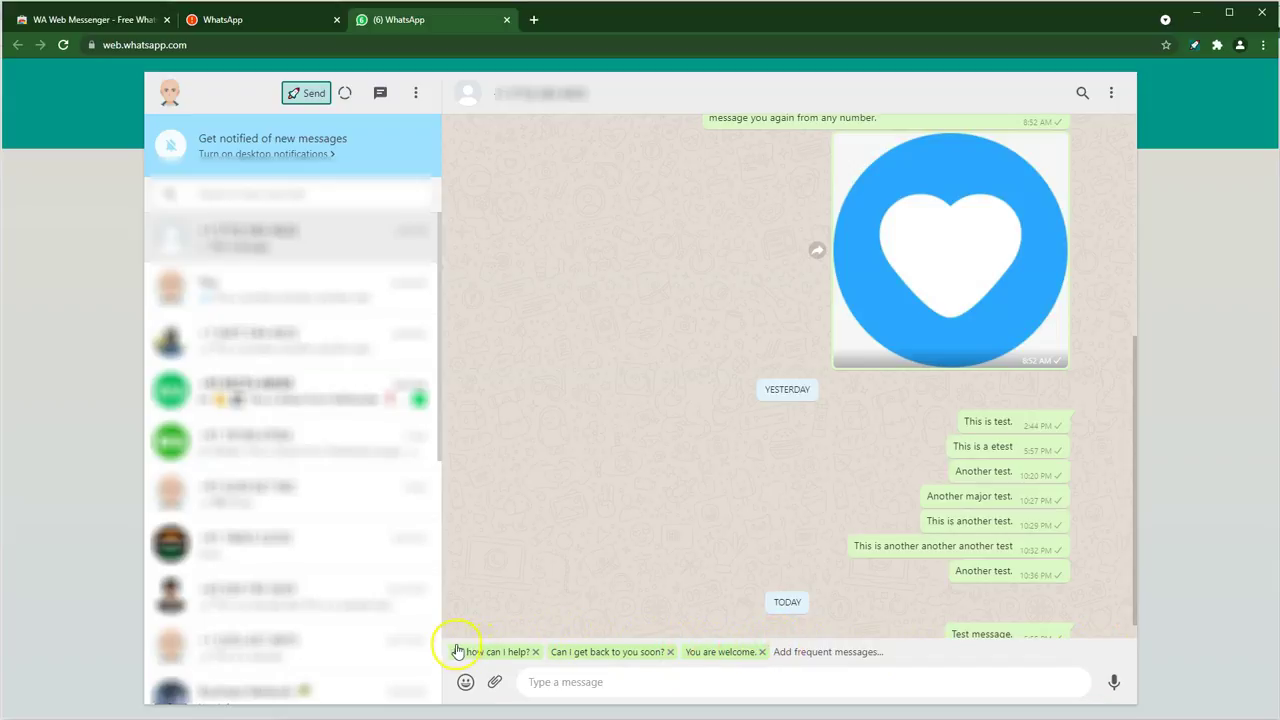
left_click(612, 656)
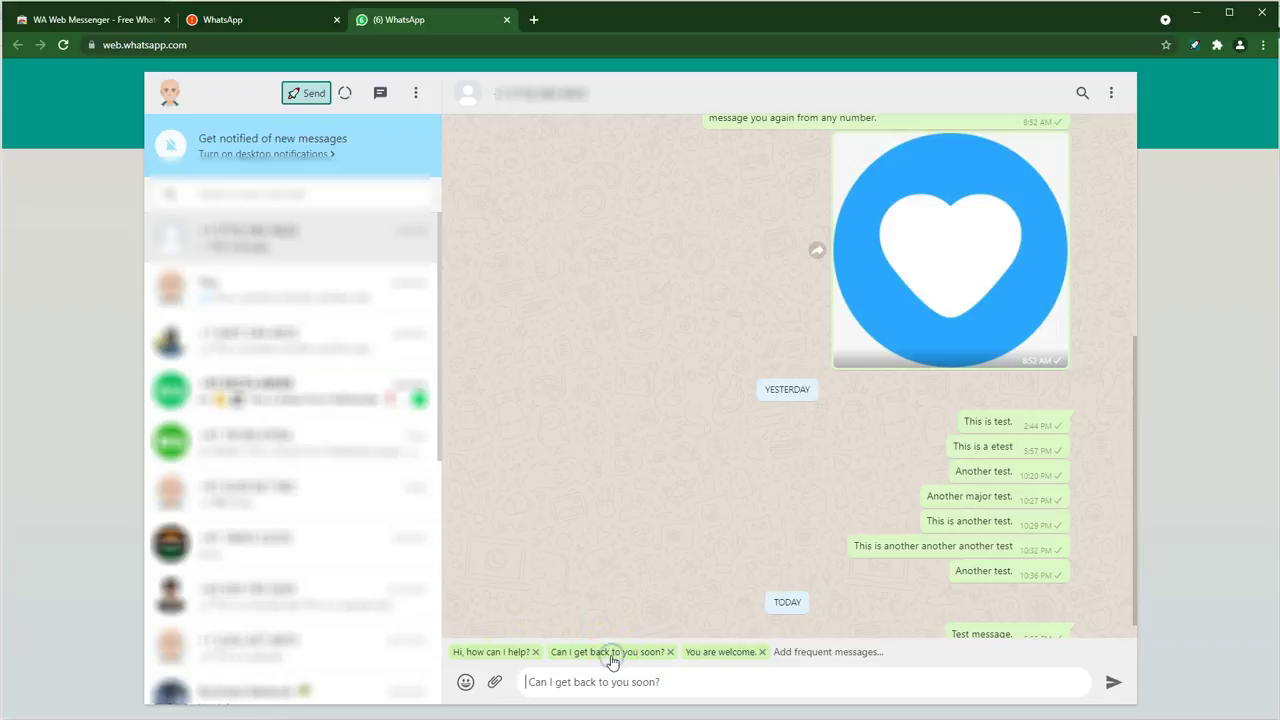
left_click(714, 656)
- Save "Testing" as a new frequent message and close the Add Message dialog
left_click(785, 655)
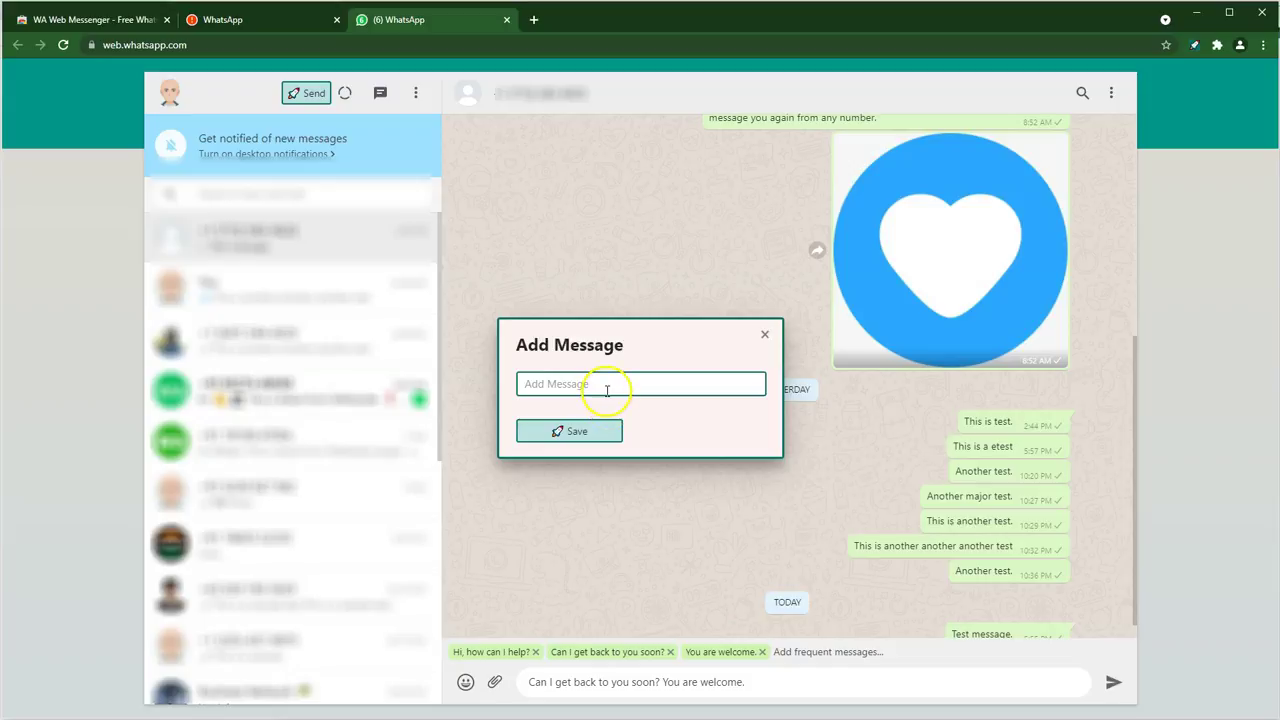
left_click(606, 390)
type("Testi")
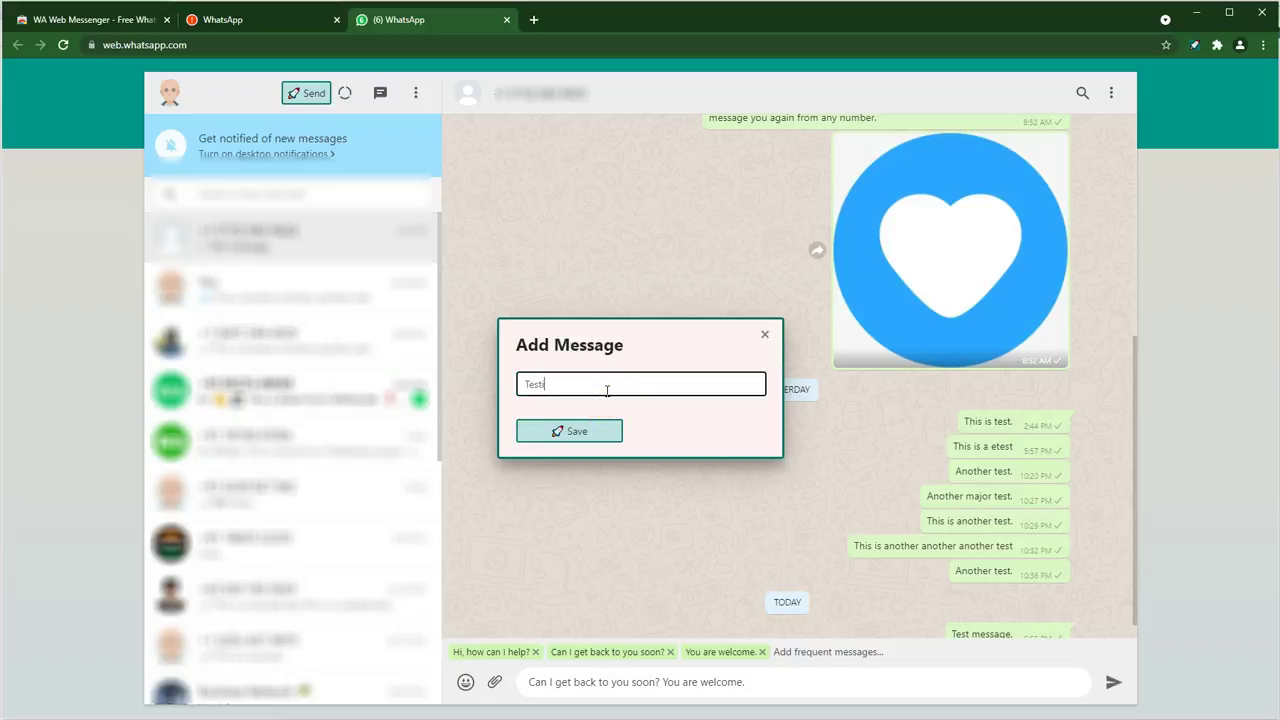
type("ng")
left_click(577, 431)
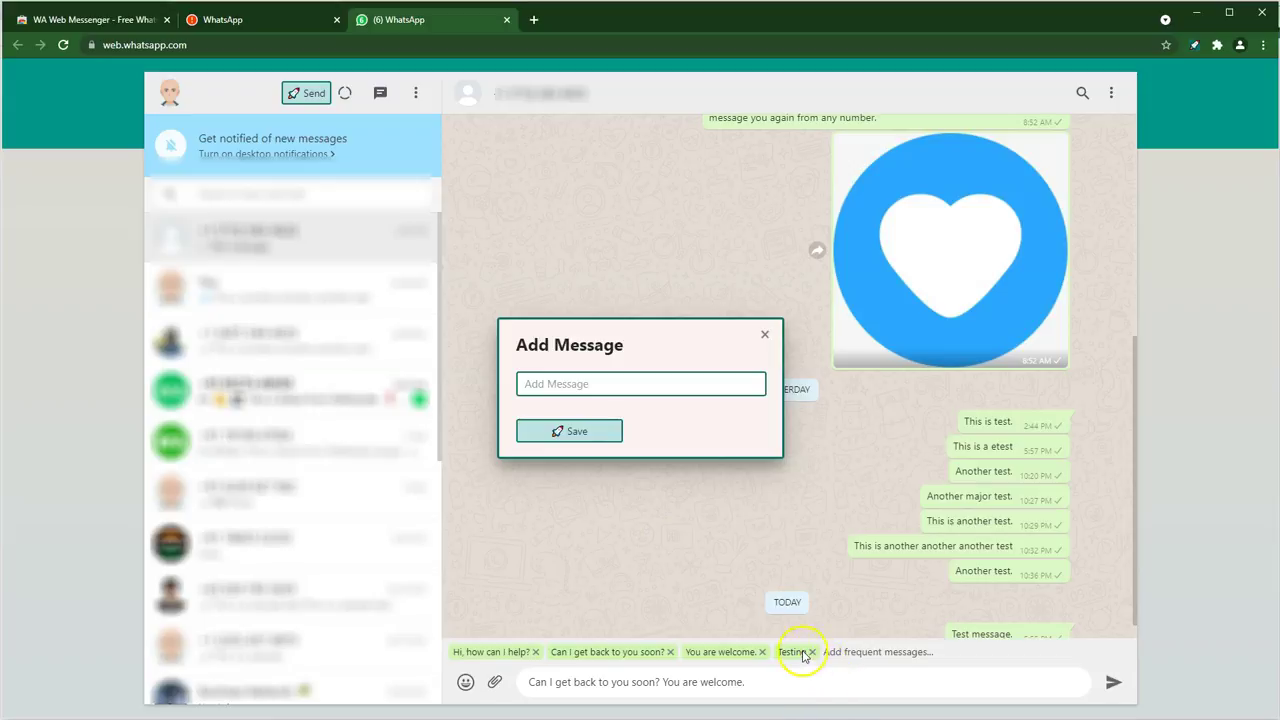
left_click(793, 653)
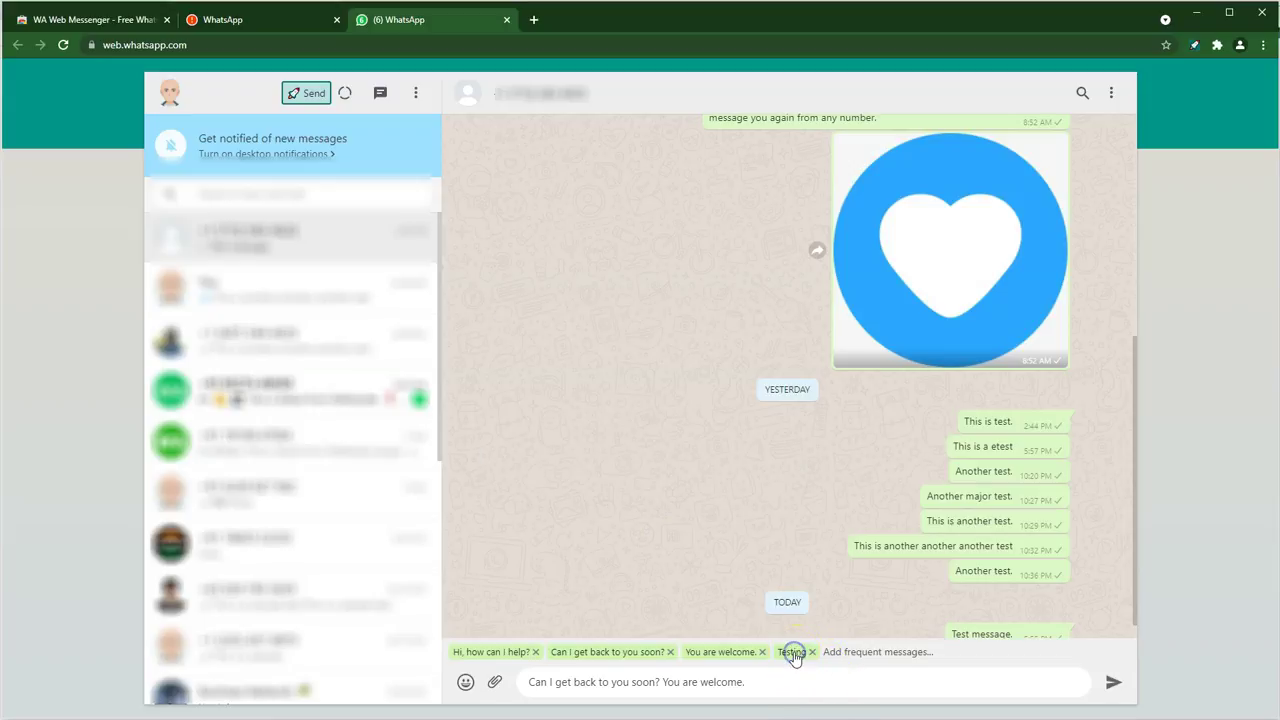
- Append the frequent message "Testing" to the draft in the open chat
left_click(792, 652)
left_click(586, 683)
left_click(798, 685)
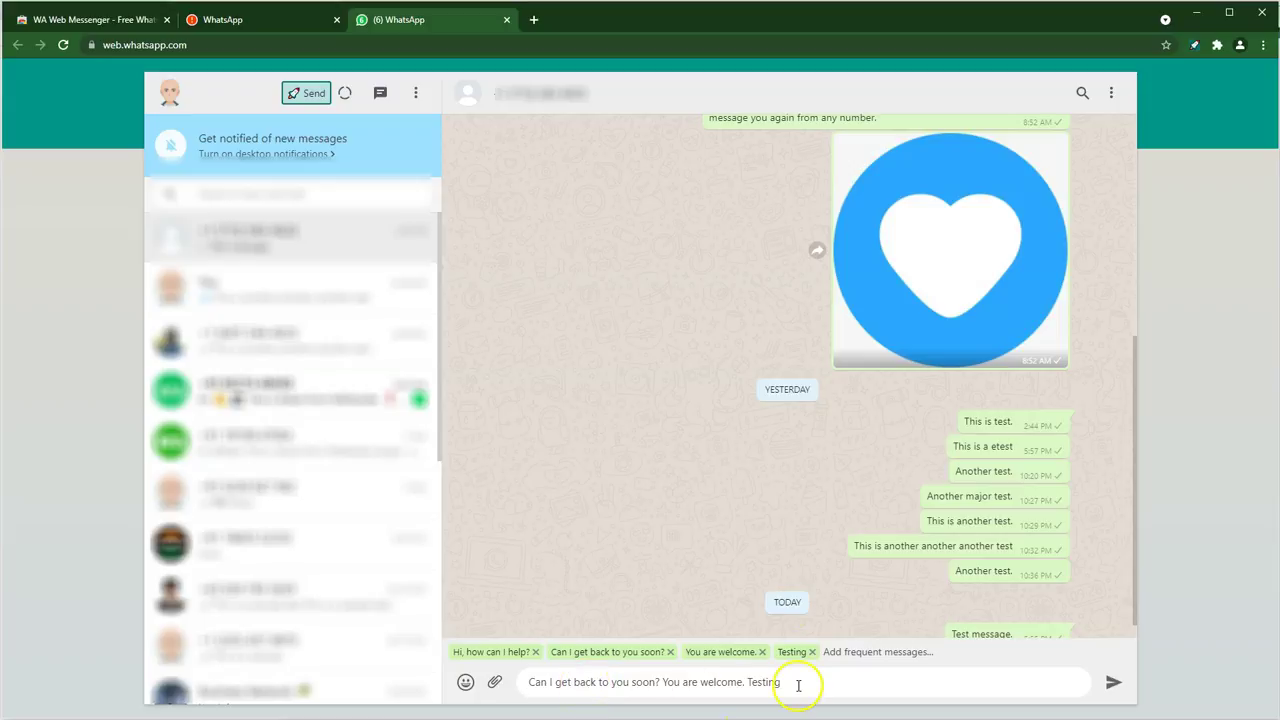